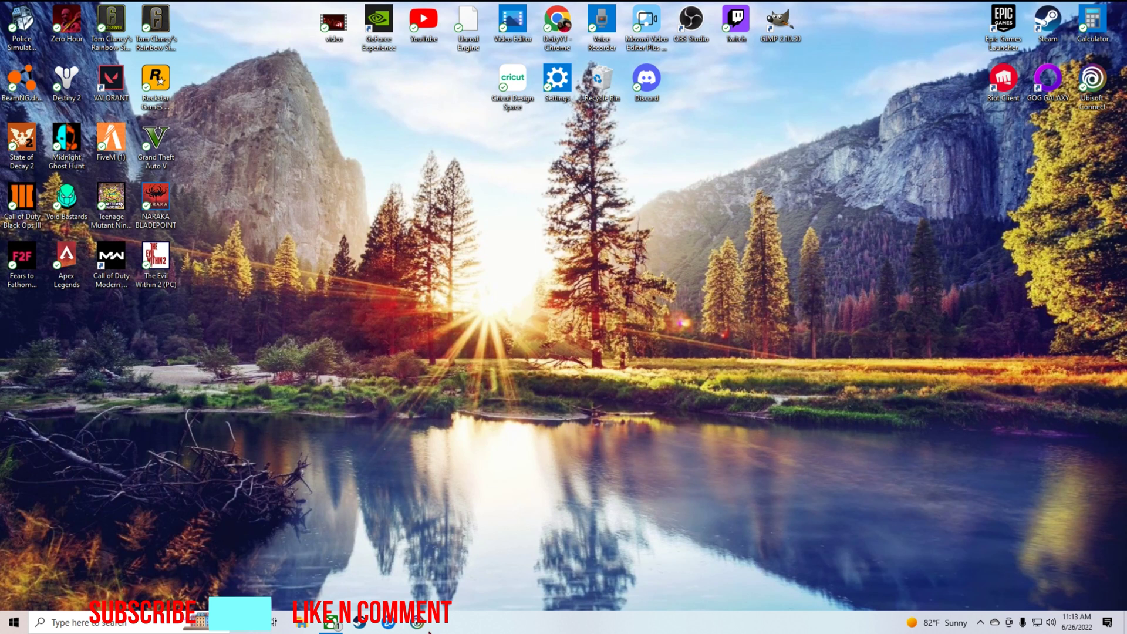
Launch Chrome, correct the mistyped playstation.com address, and load the PlayStation Plus page.
double_click(562, 26)
click(485, 74)
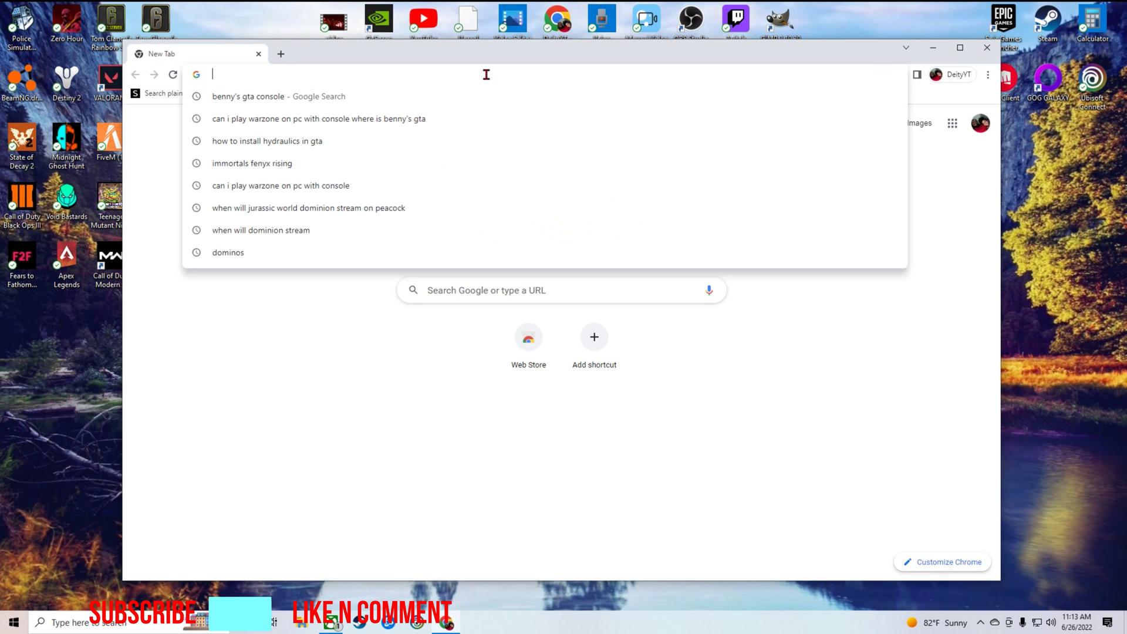
text(p)
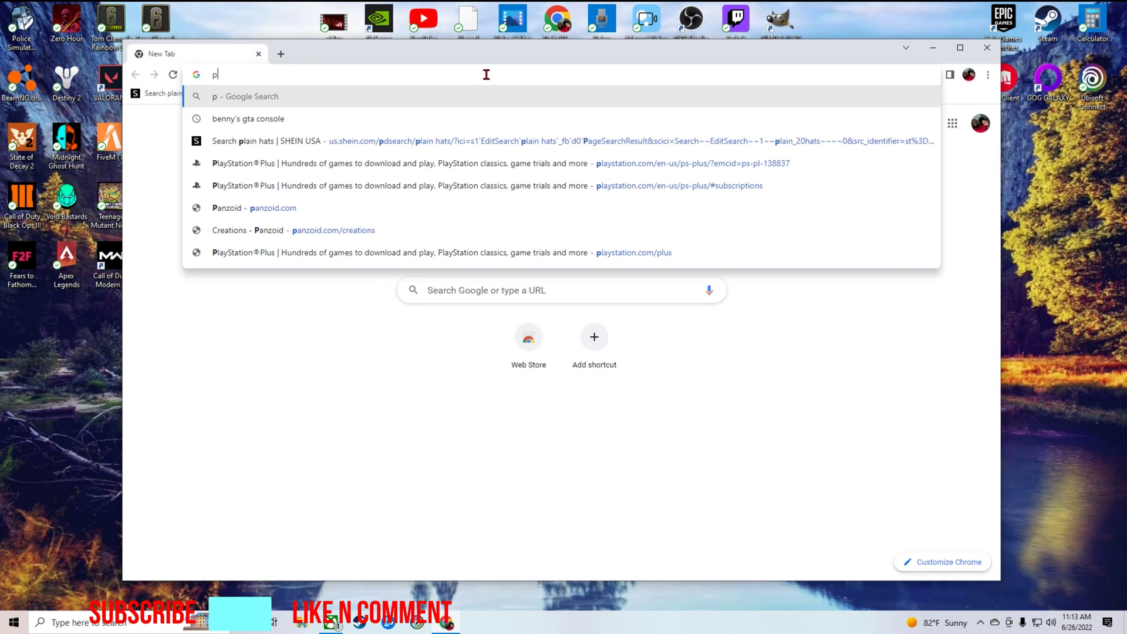
text(layst)
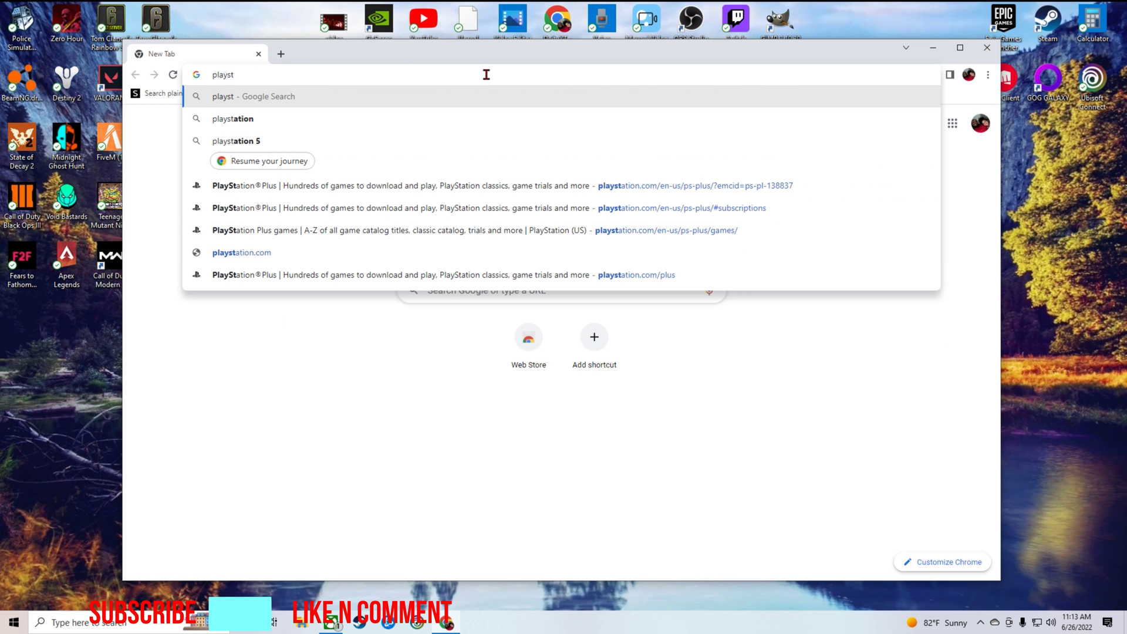
text(ationi)
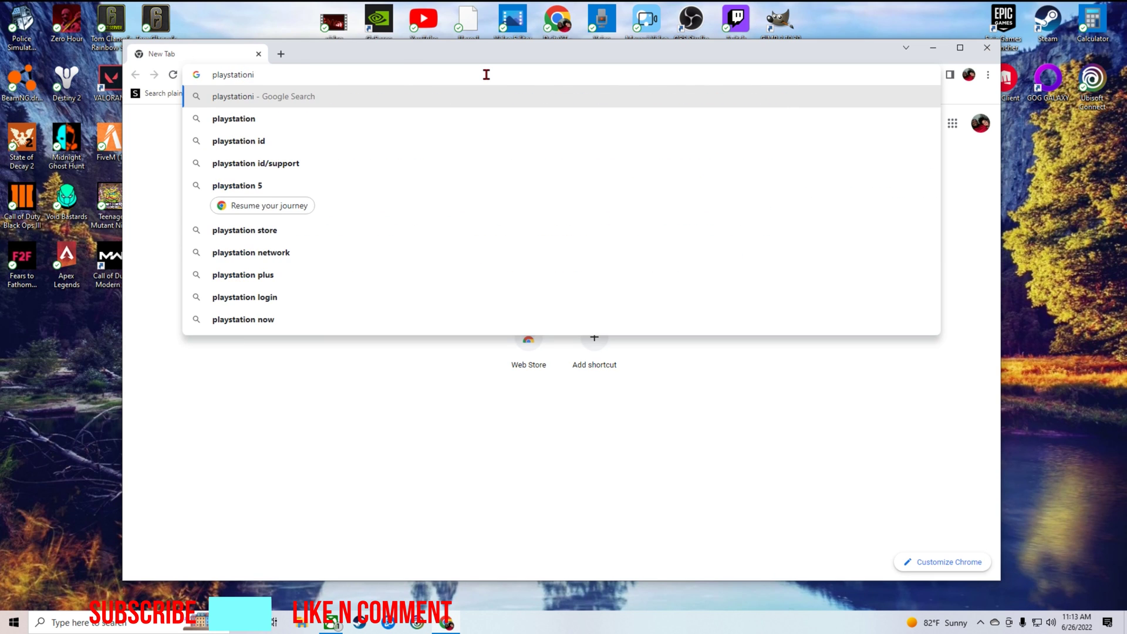
text(.com/)
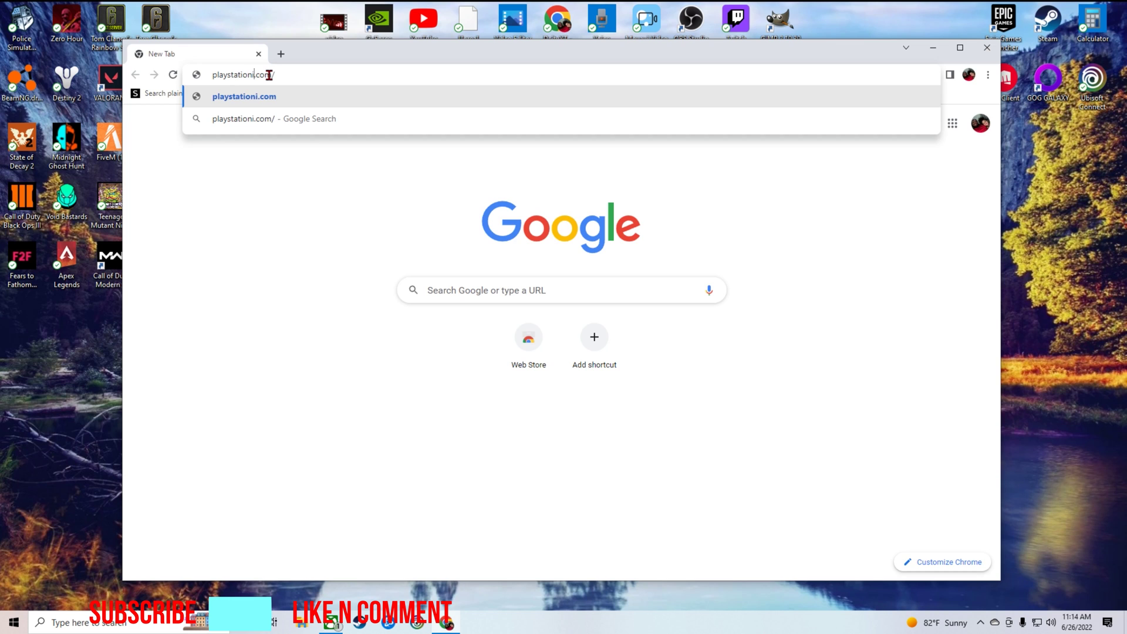
key(BackSpace)
text(en)
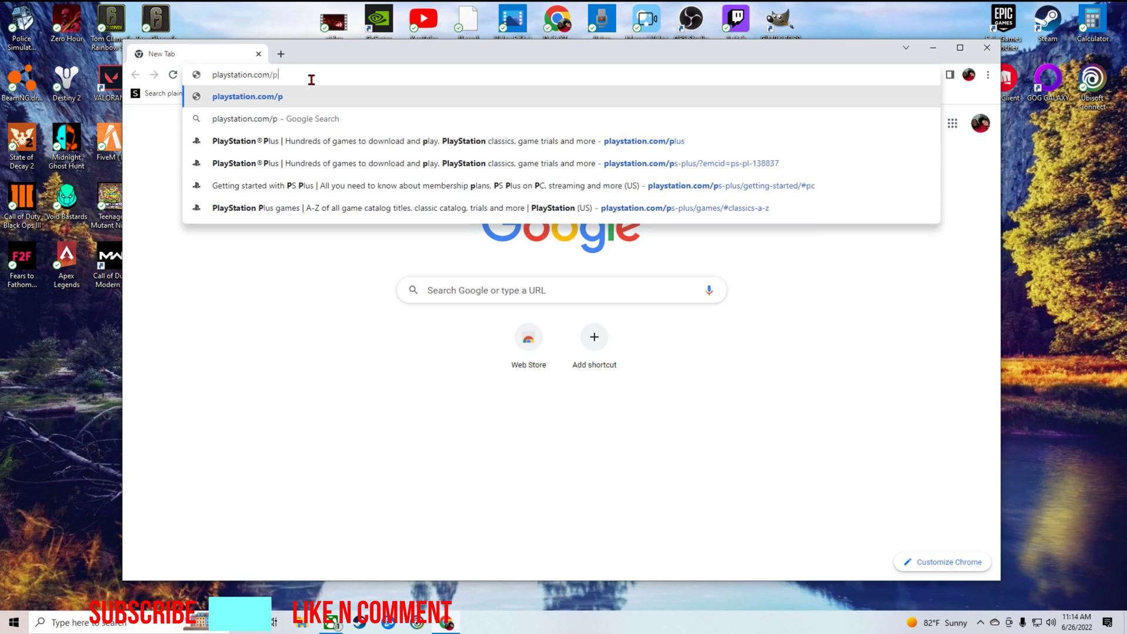
key(Return)
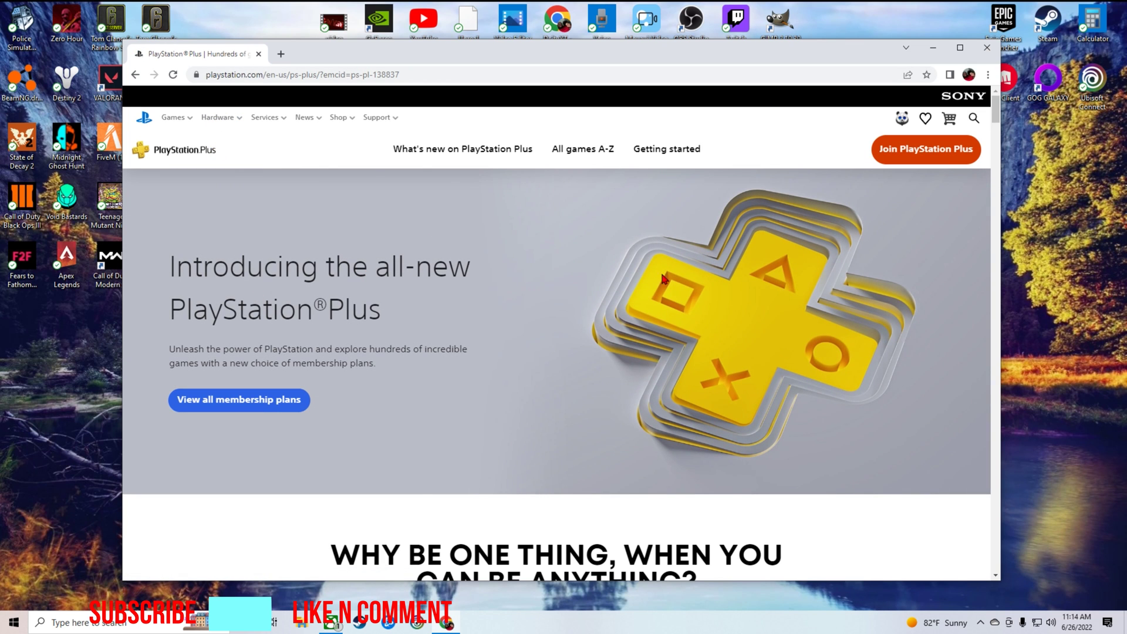
From the Getting started guide's PC section, download the PlayStation Plus PC app installer (.exe).
click(686, 151)
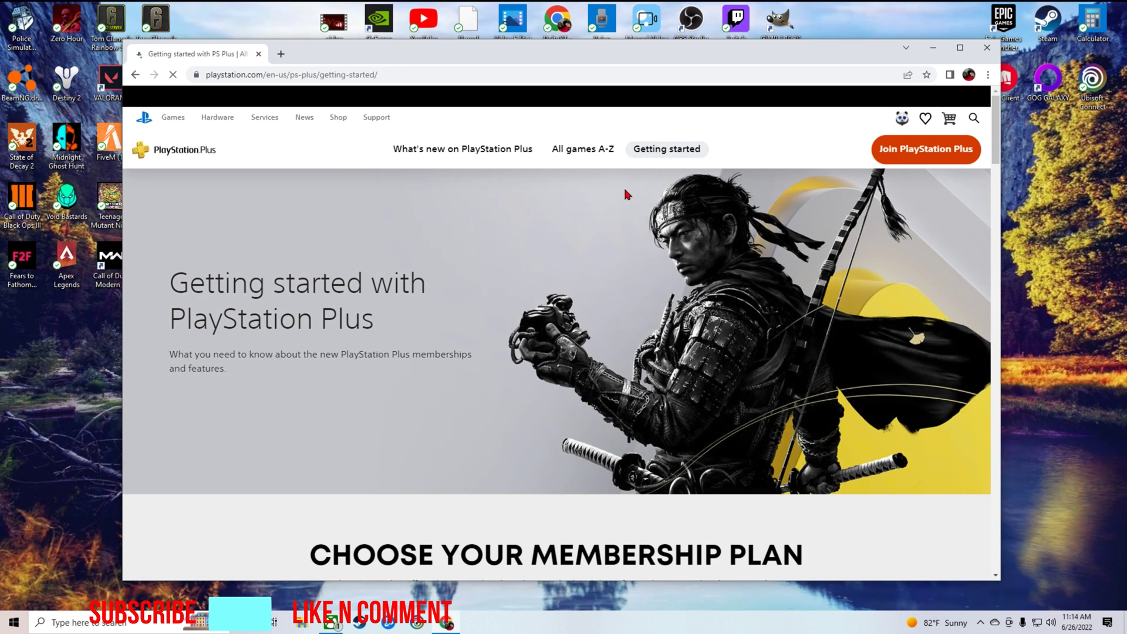
scroll(625, 194, down, 8)
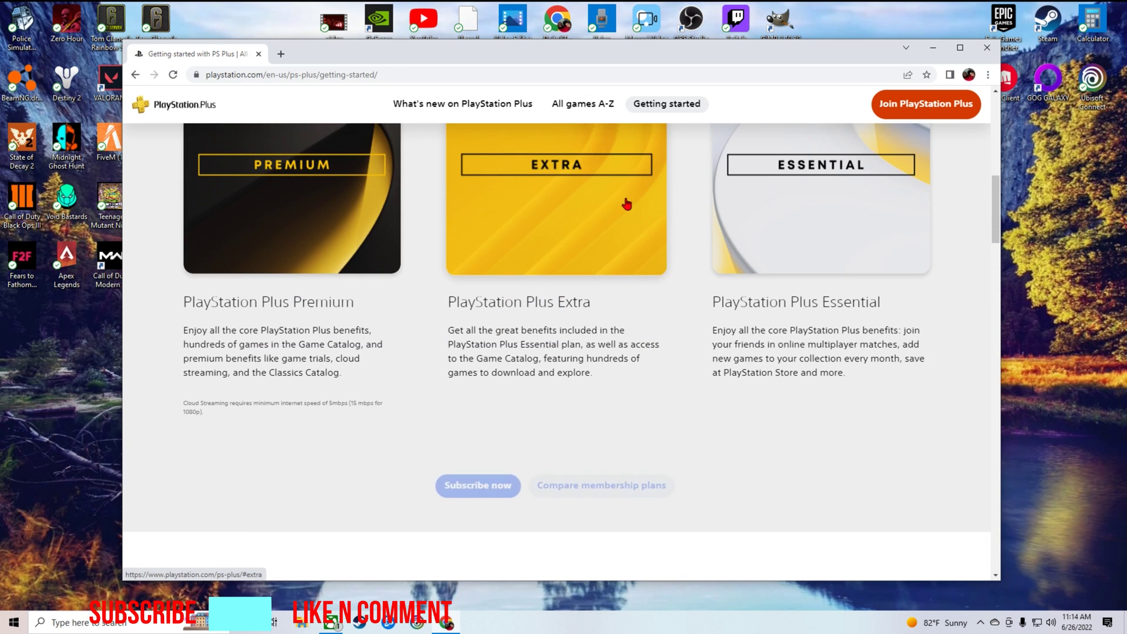
scroll(626, 203, down, 12)
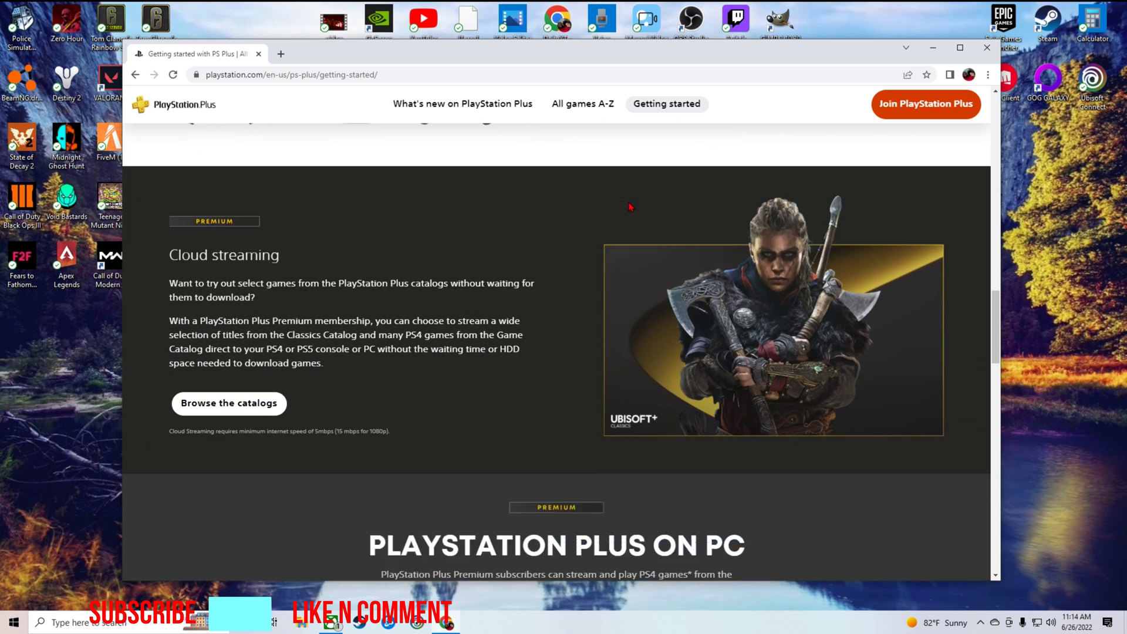
scroll(630, 206, down, 10)
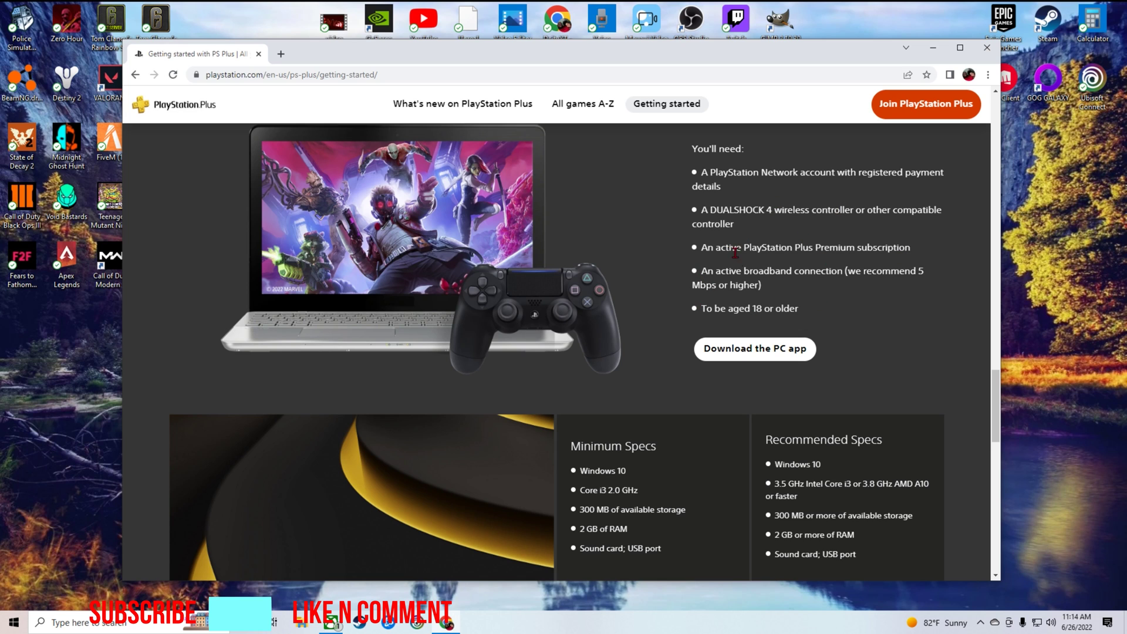
click(756, 347)
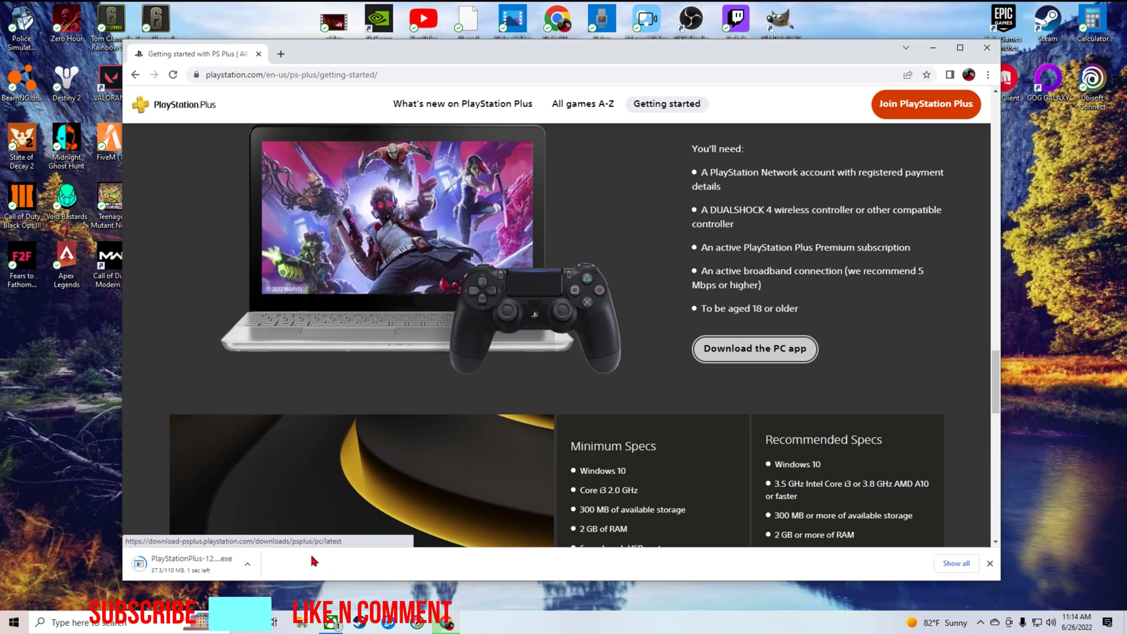
click(247, 565)
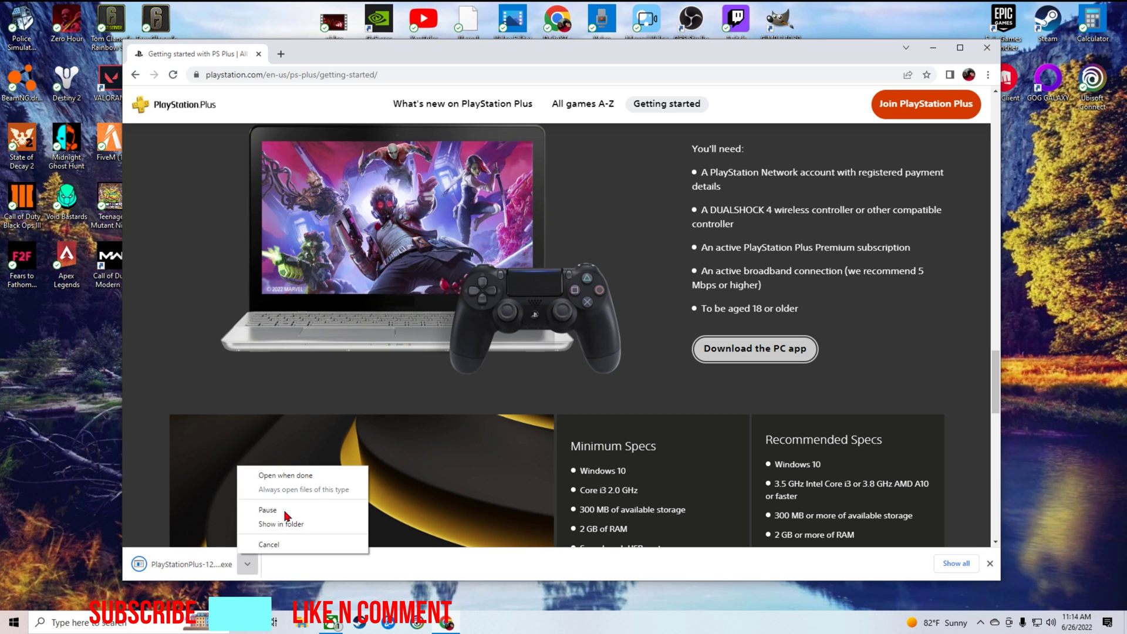
Run the downloaded installer and accept the PlayStation Plus Setup license agreement.
click(293, 474)
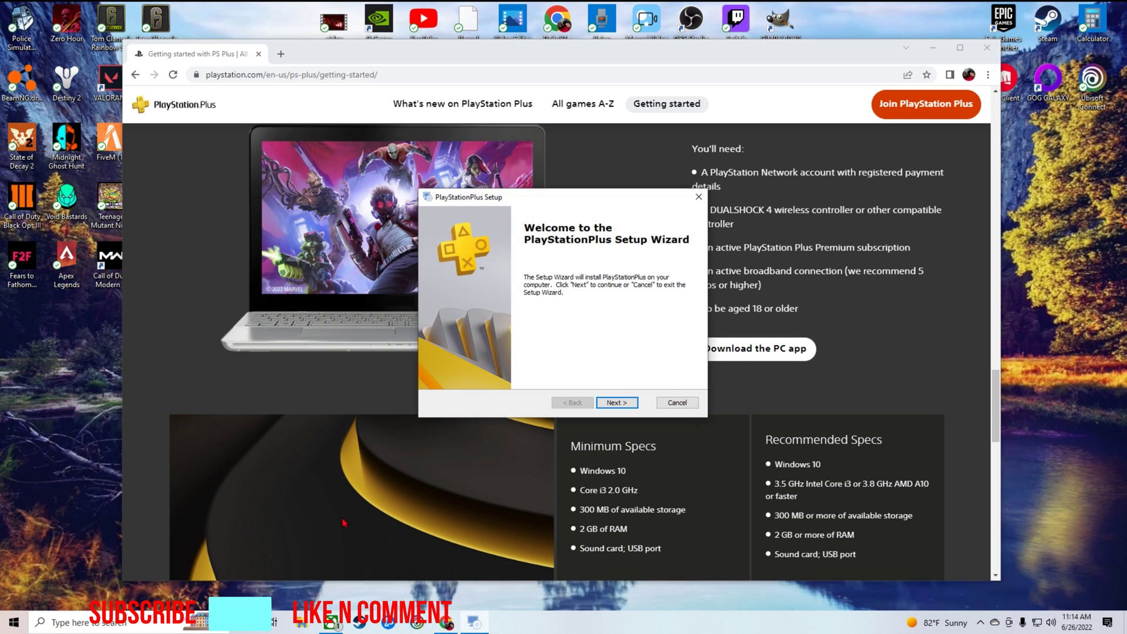
click(618, 403)
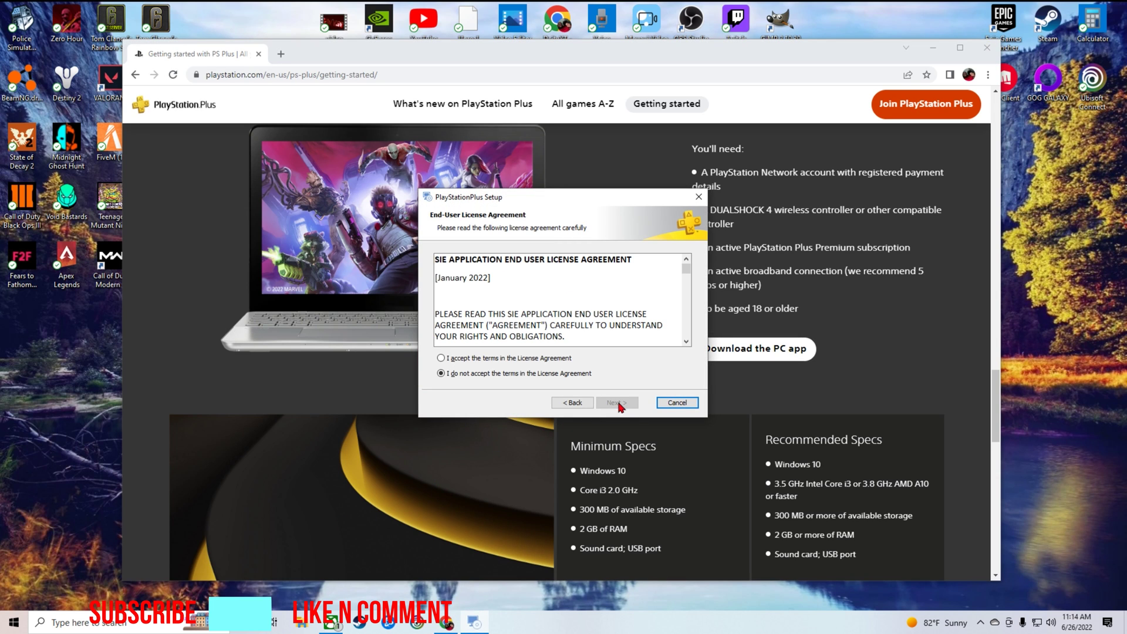
click(441, 358)
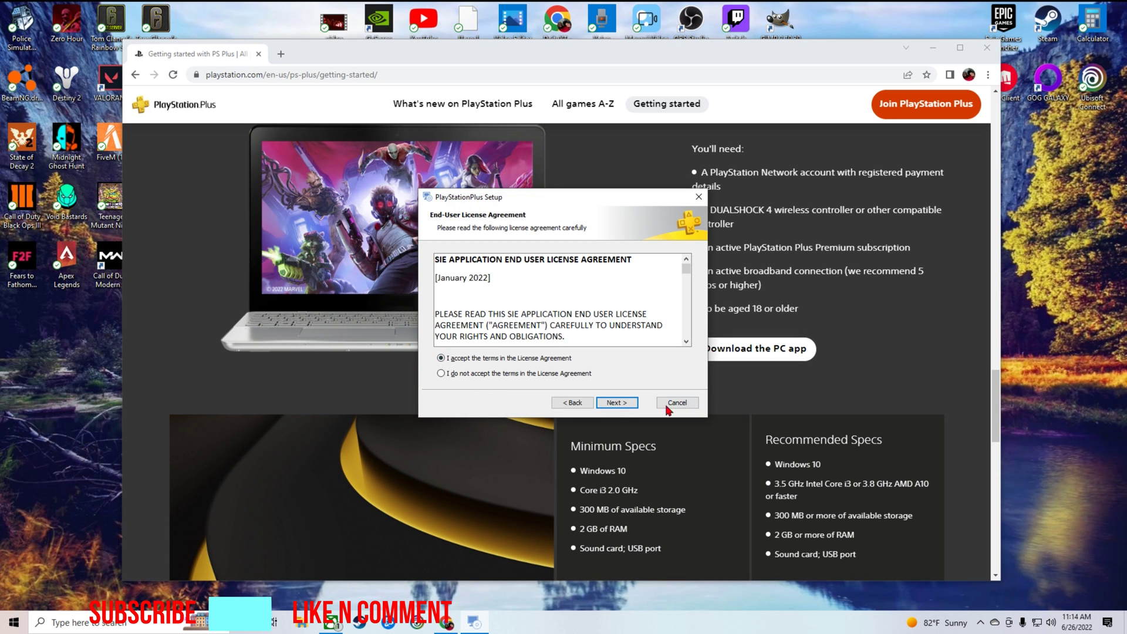
click(618, 403)
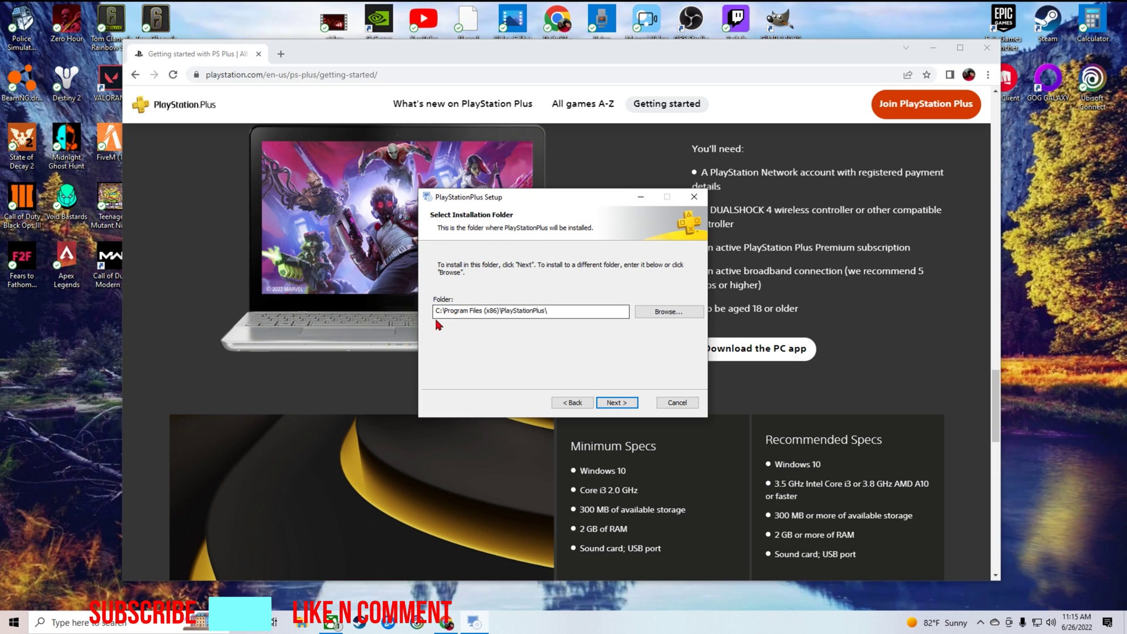
Install to the default folder with Desktop and Start Menu shortcuts.
click(625, 405)
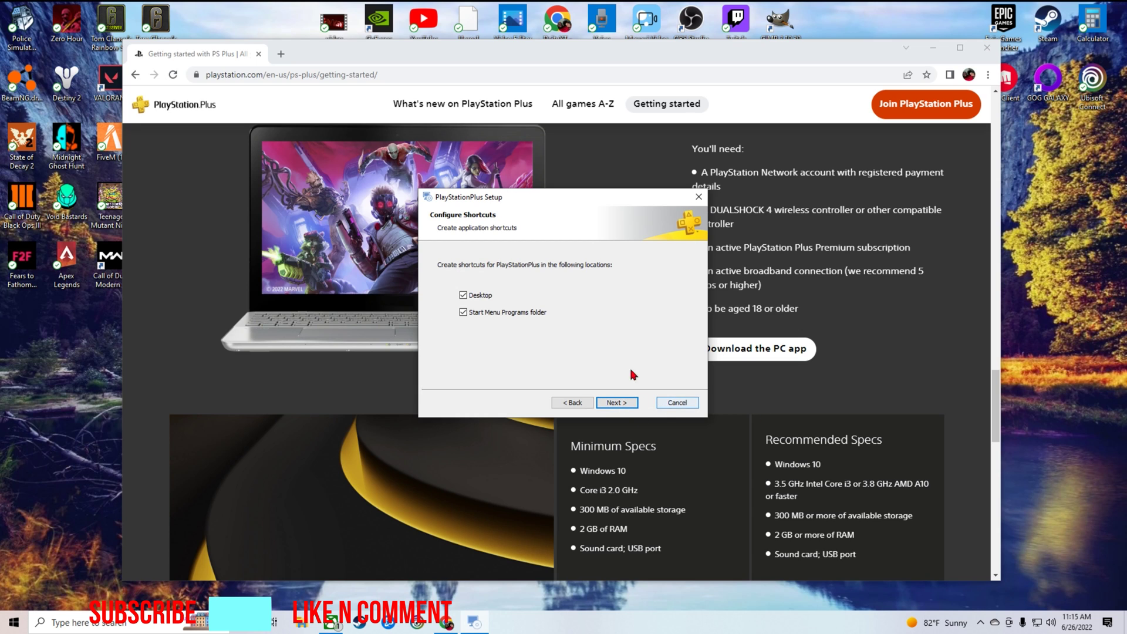
click(624, 402)
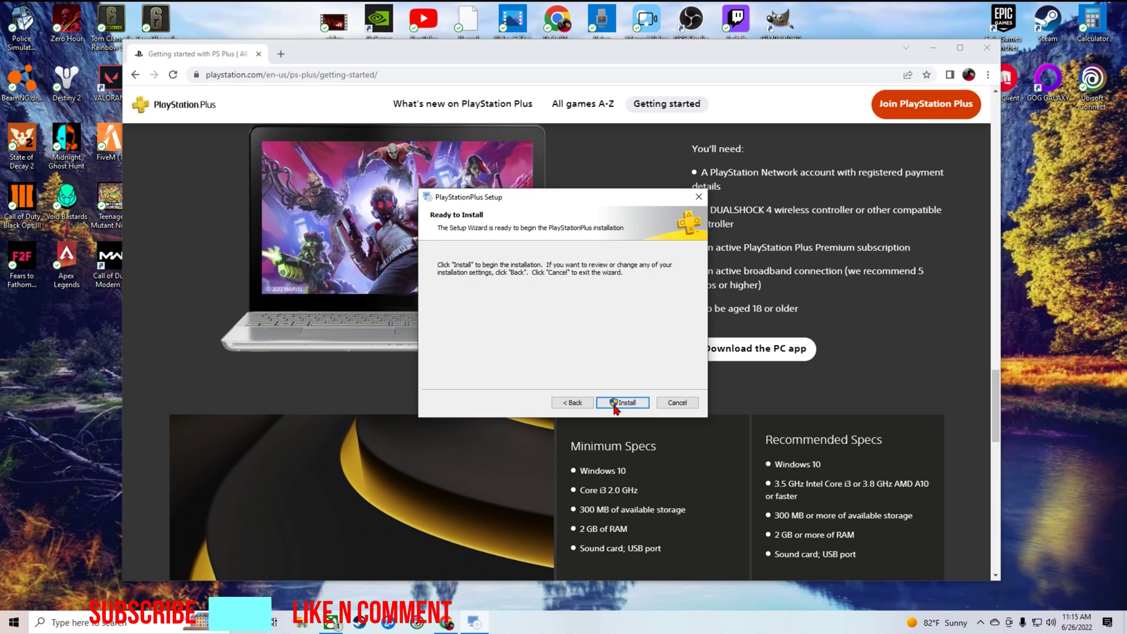
click(617, 403)
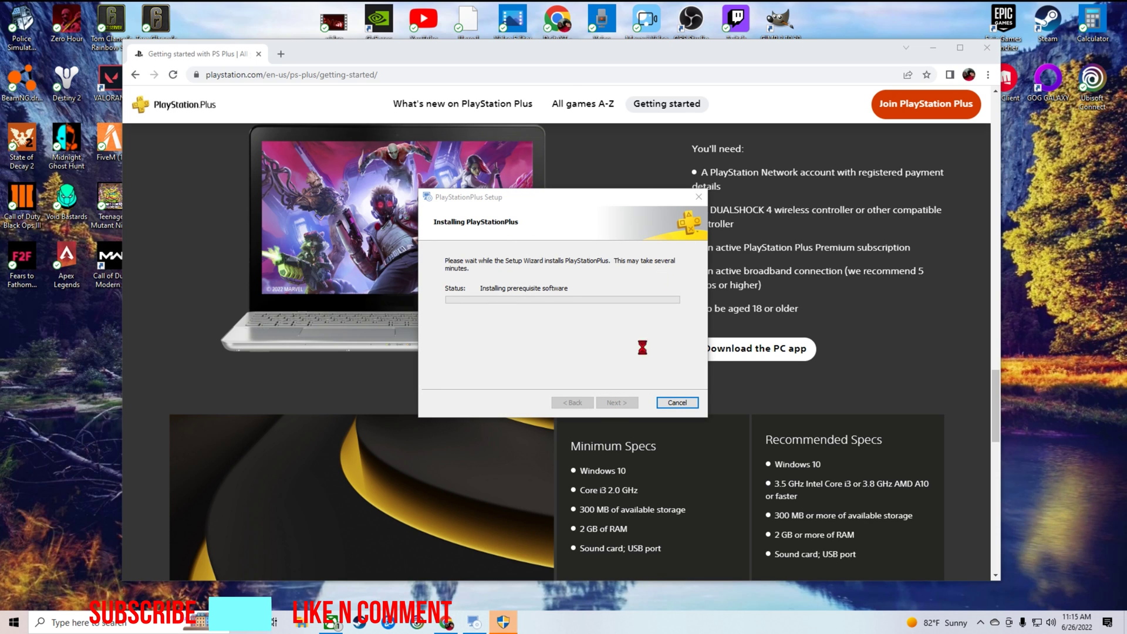
mouse_move(568, 64)
mouse_down()
mouse_move(736, 322)
mouse_move(673, 410)
mouse_move(663, 398)
mouse_move(695, 219)
mouse_up()
Approve the User Account Control prompt and finish setup with Launch PlayStationPlus checked.
click(1061, 204)
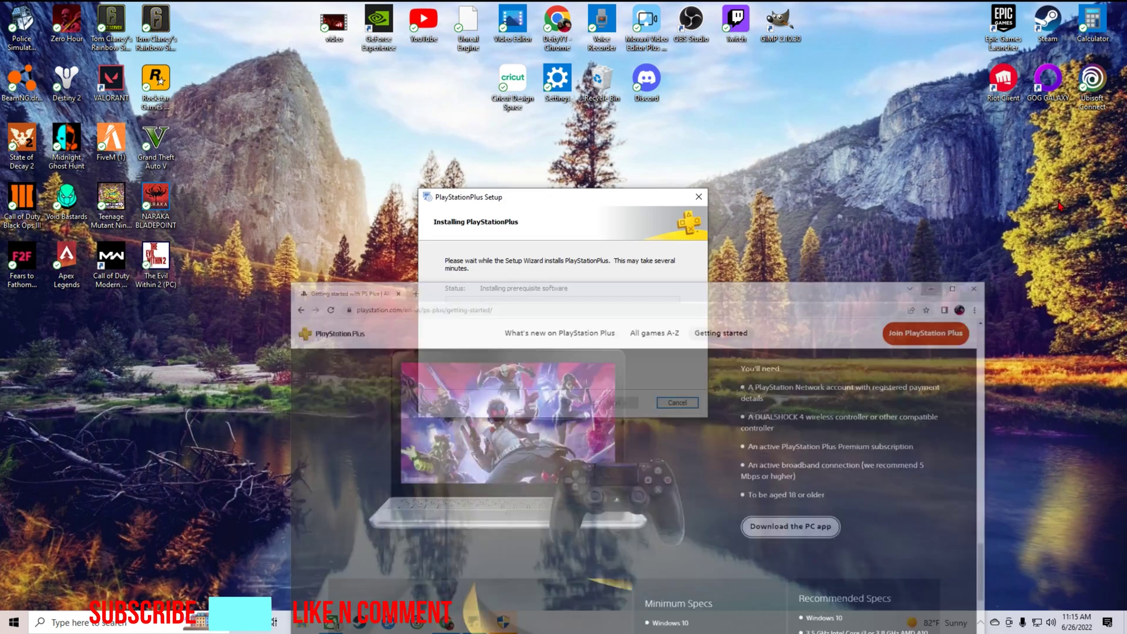
mouse_move(589, 203)
mouse_down()
mouse_move(821, 415)
mouse_move(575, 199)
mouse_move(558, 215)
mouse_up()
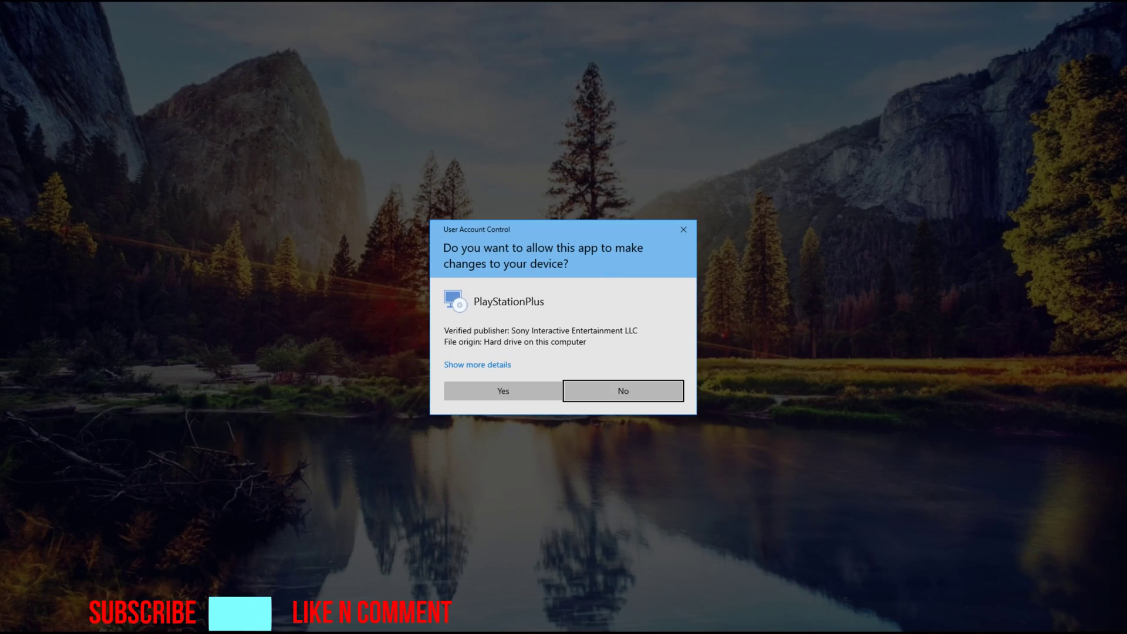
click(525, 386)
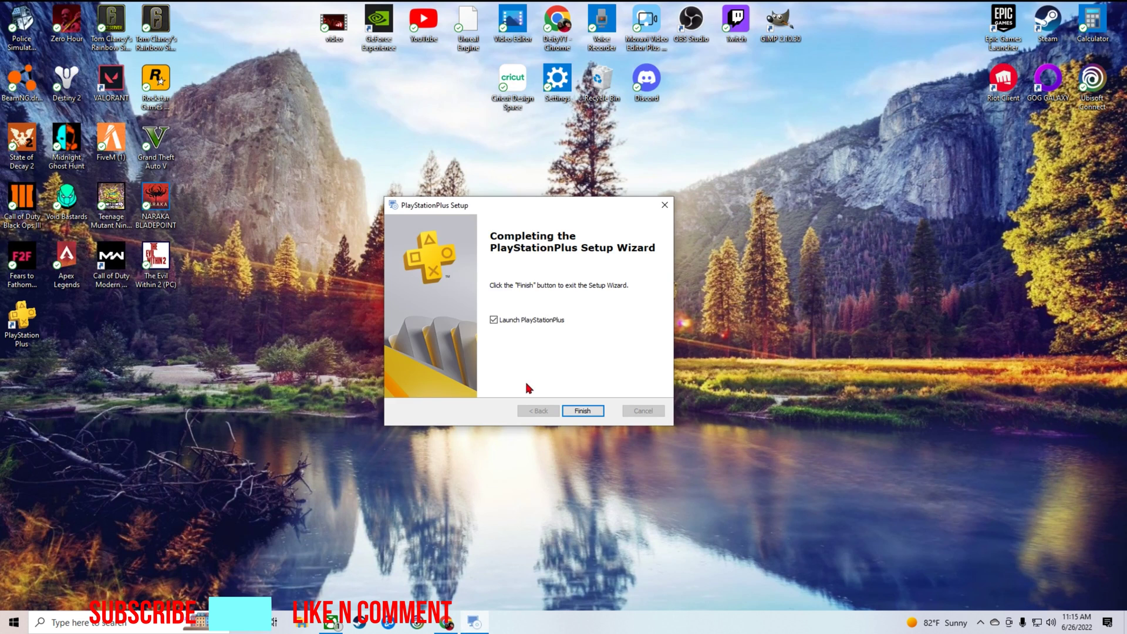
click(577, 412)
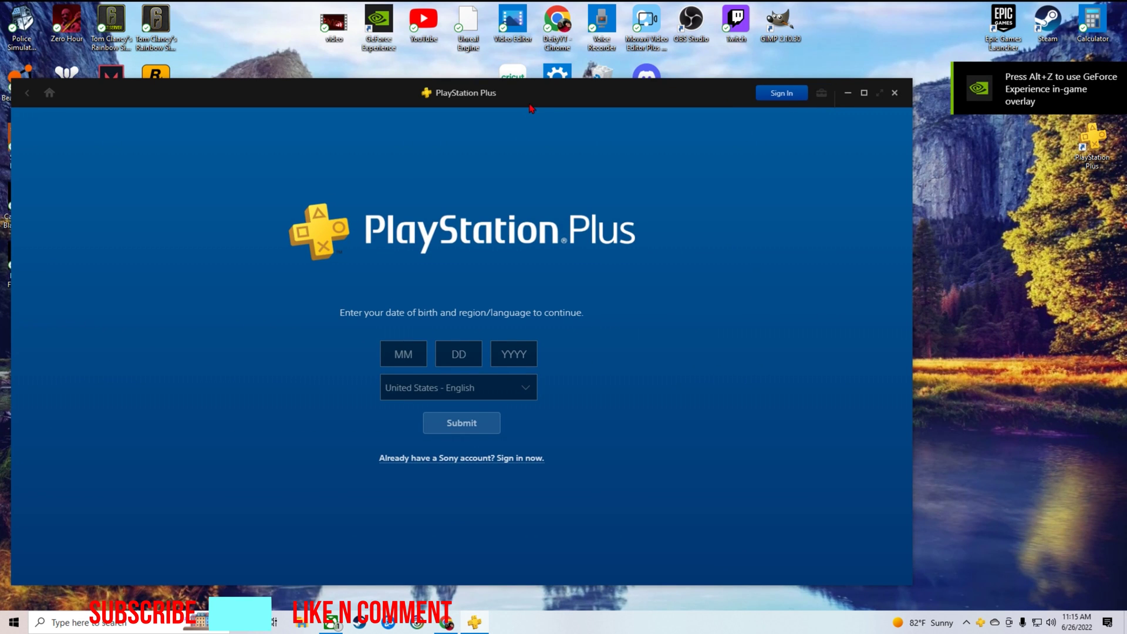
Enter a date of birth, keep United States - English, submit, then choose Sign In.
click(480, 343)
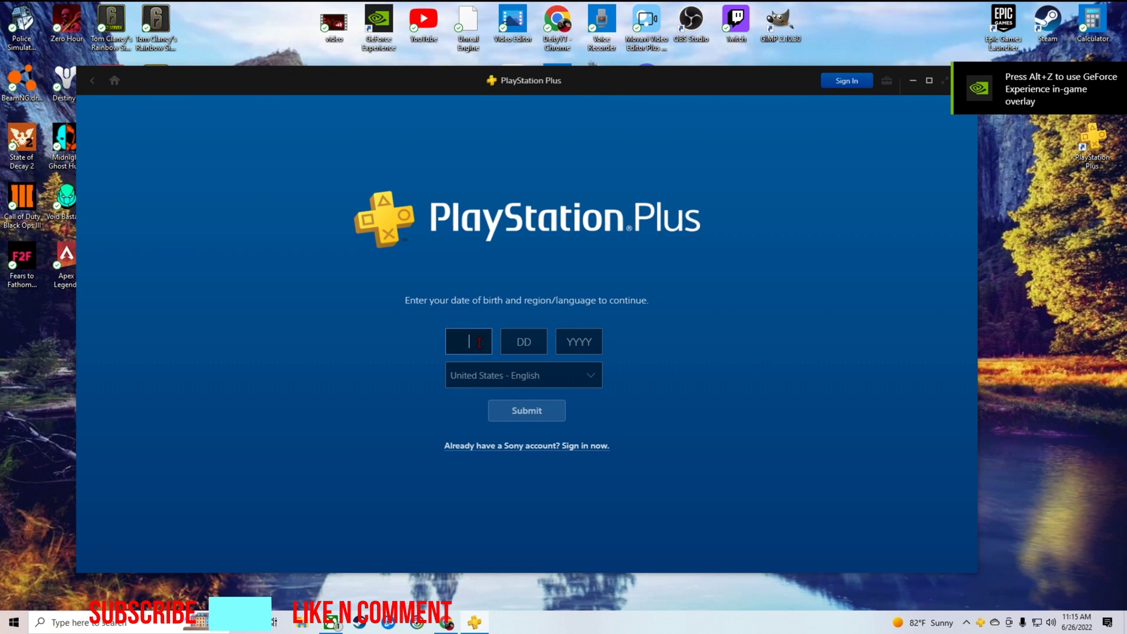
text(01)
text(11)
text(96)
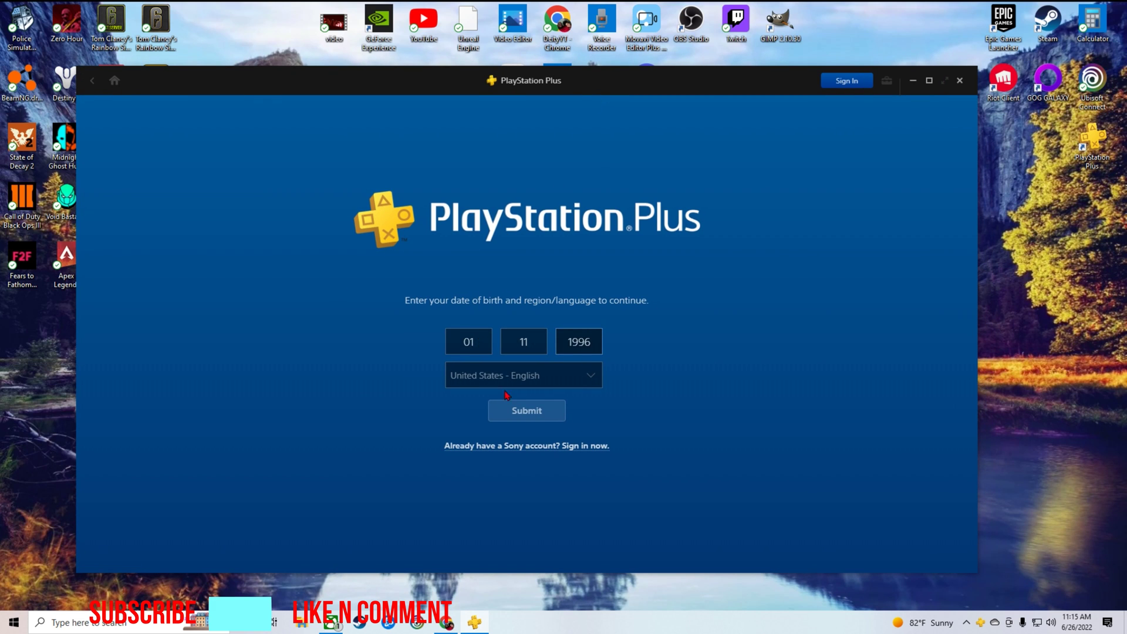
click(544, 412)
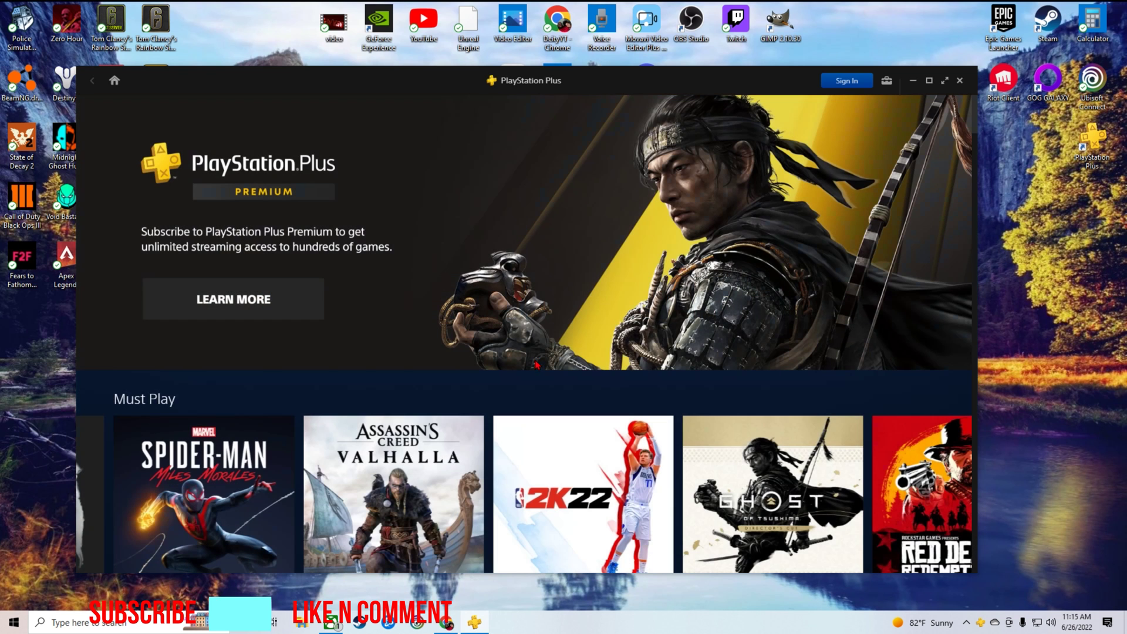
click(846, 82)
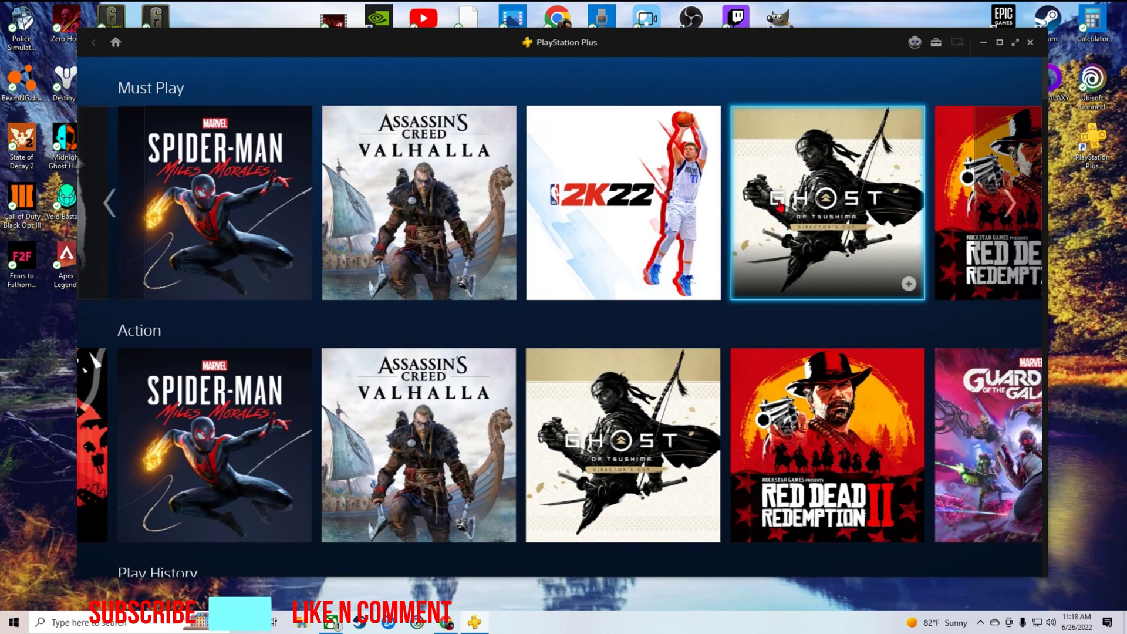
Browse the Must Play row, maximize the window, and start Escape Dead Island from its page.
click(996, 198)
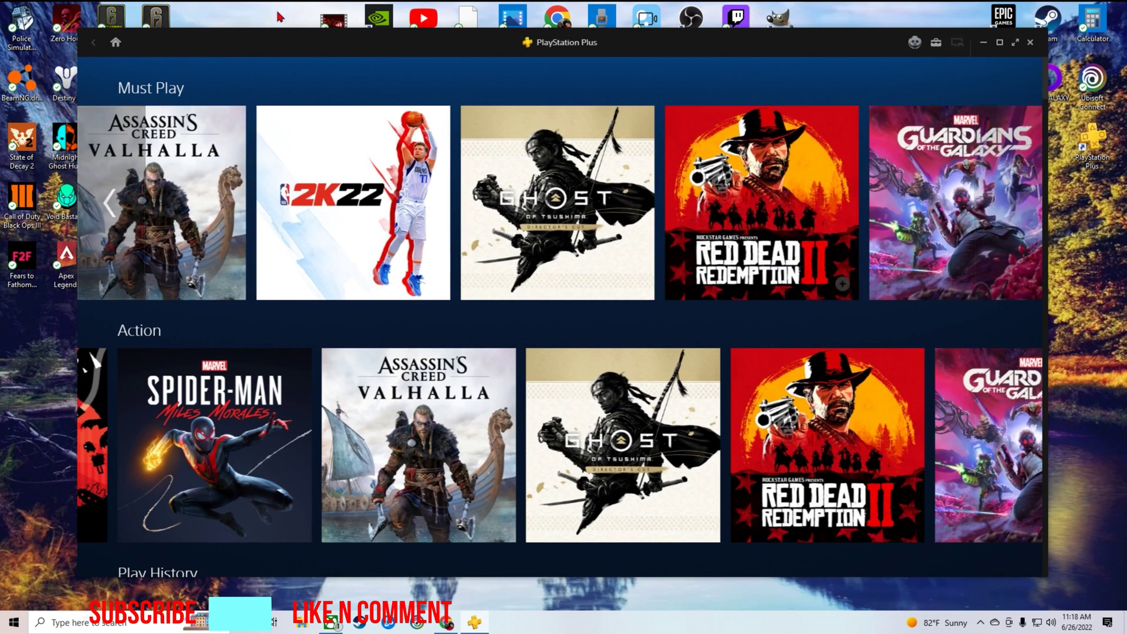
scroll(170, 200, down, 8)
key(super+Up)
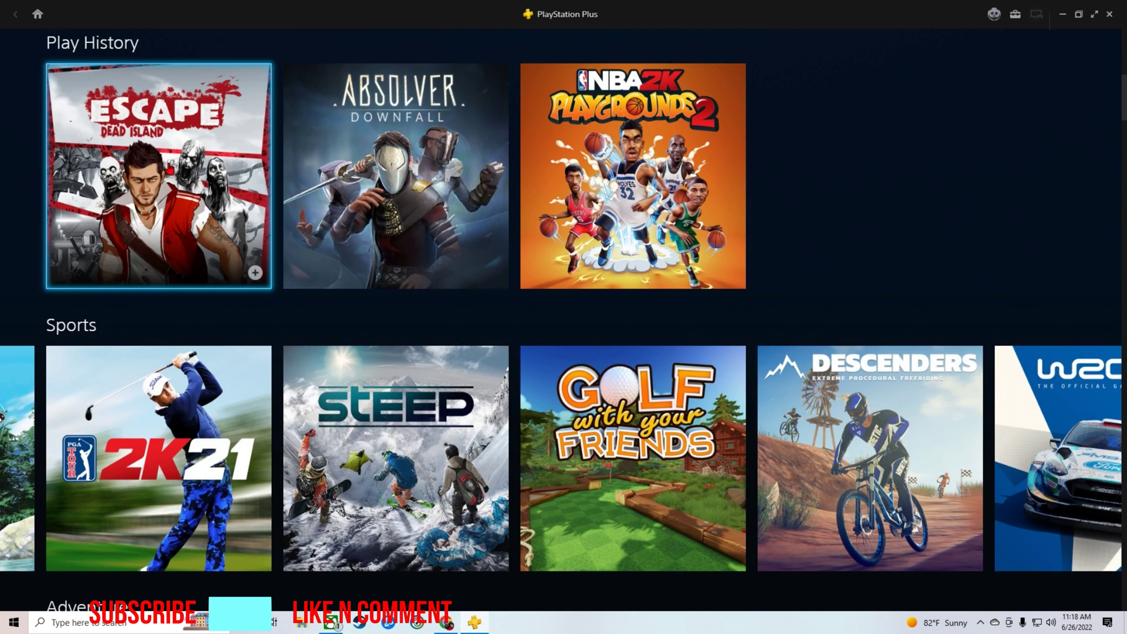
click(170, 170)
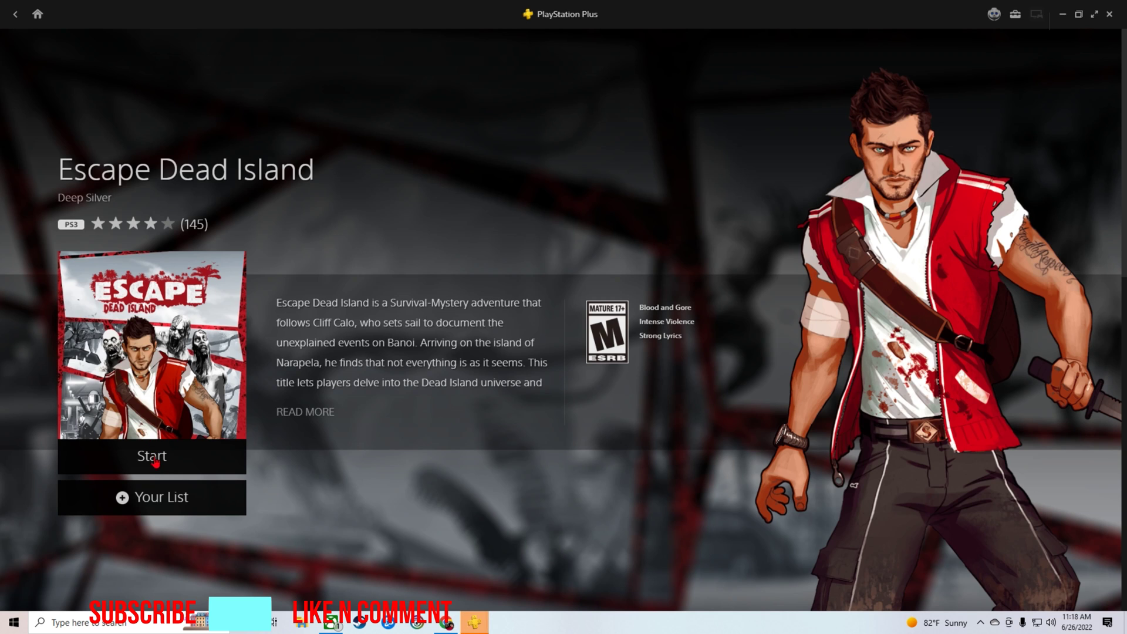
click(157, 460)
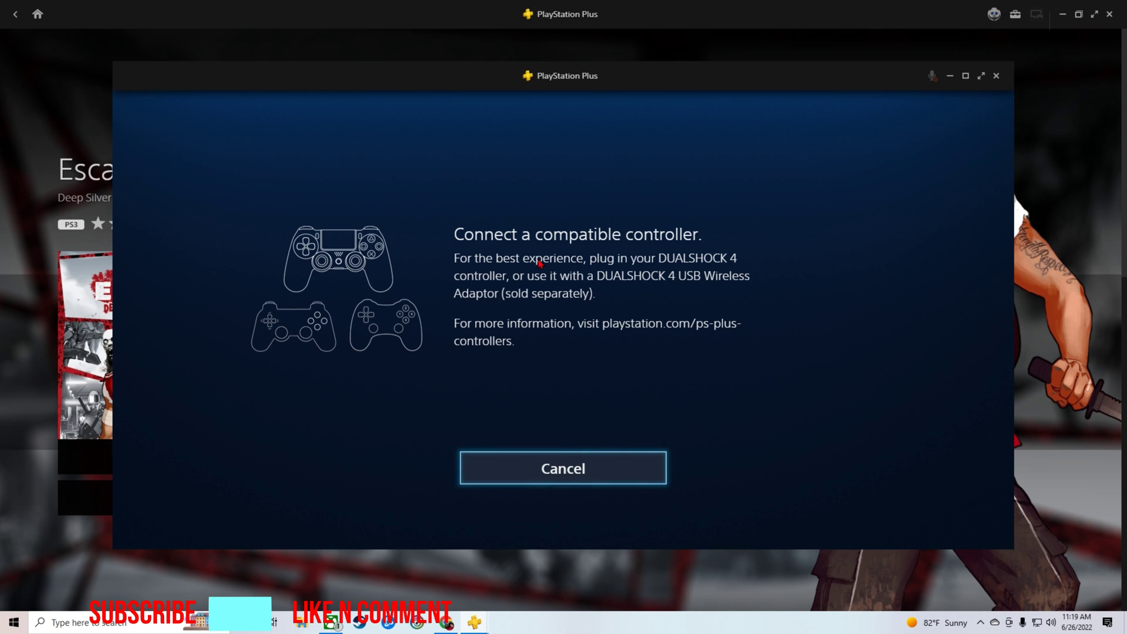
Start a screen recording with Alt+F9 at the controller prompt.
key(alt+F9)
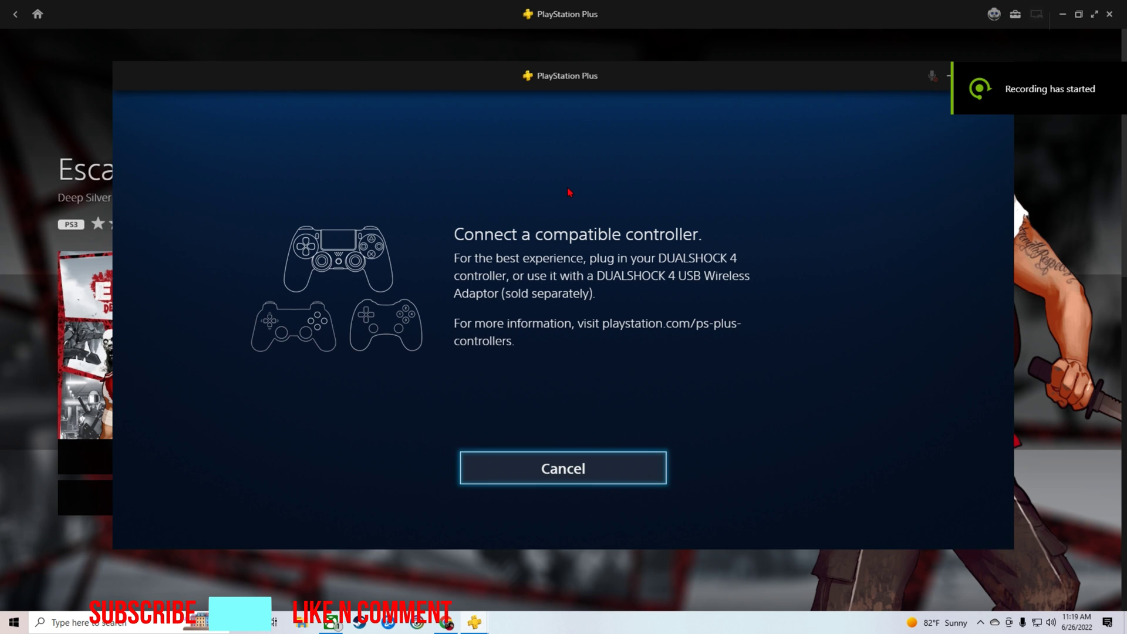